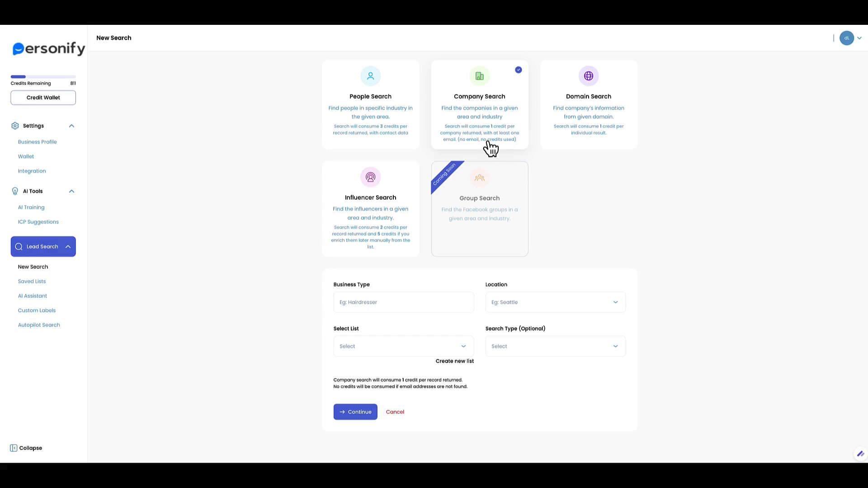
Go from People Search to the empty Autopilot Search page.
click(343, 129)
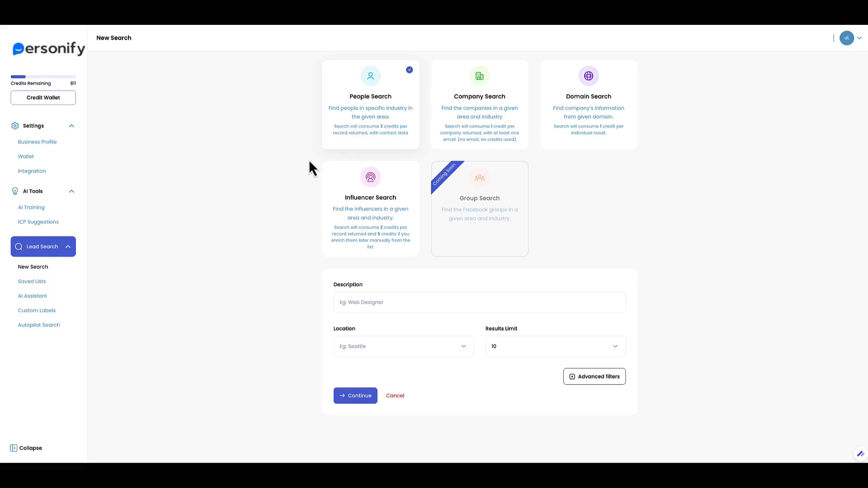
click(41, 326)
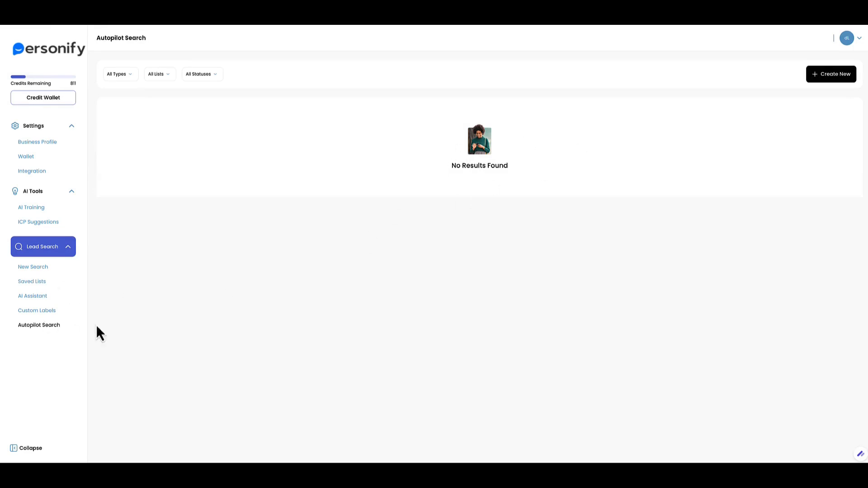
Create a new autopilot of the Company Search type.
click(839, 78)
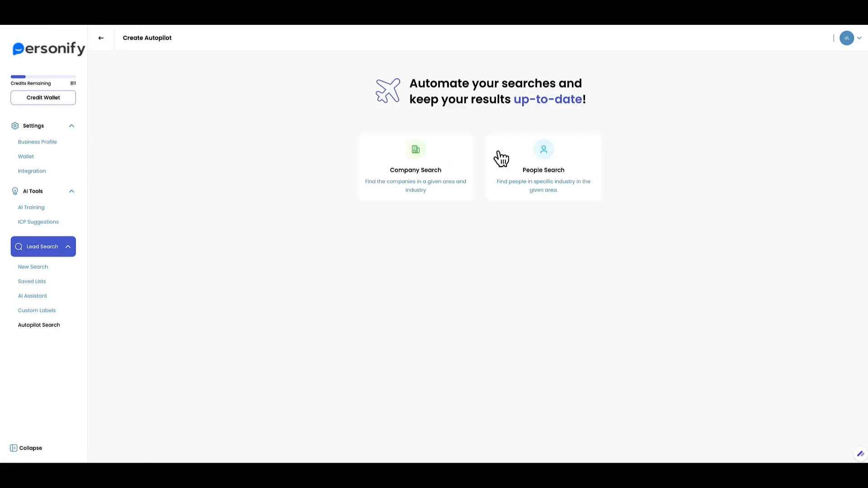
click(415, 177)
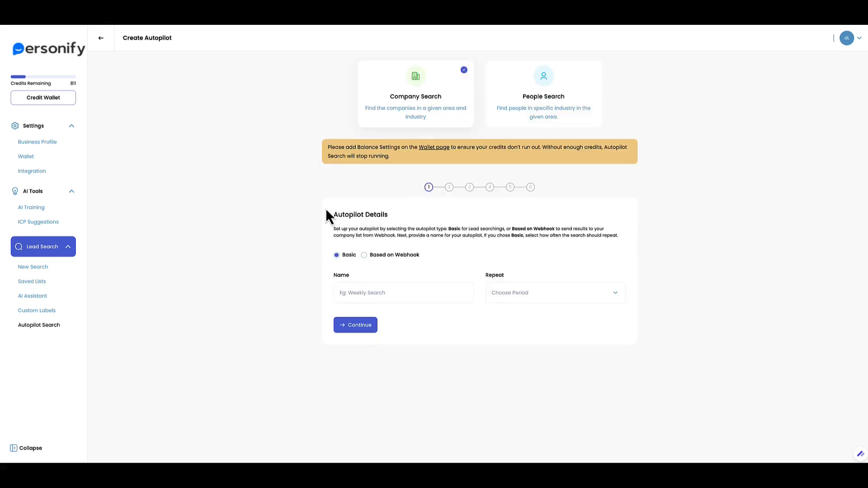
drag(357, 149, 424, 147)
click(376, 157)
drag(338, 275, 355, 278)
Name the autopilot 'Demo auto search', choose a repeat period, and continue.
click(366, 298)
text(Demo auto search)
click(521, 296)
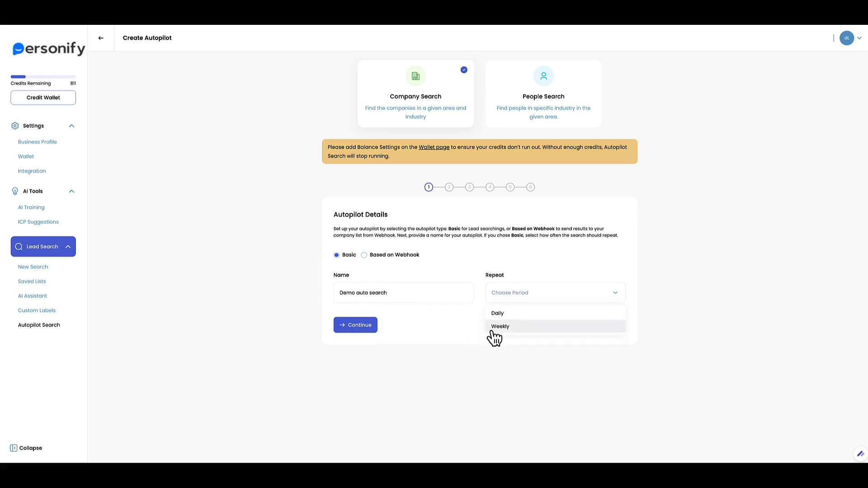
click(500, 315)
click(361, 326)
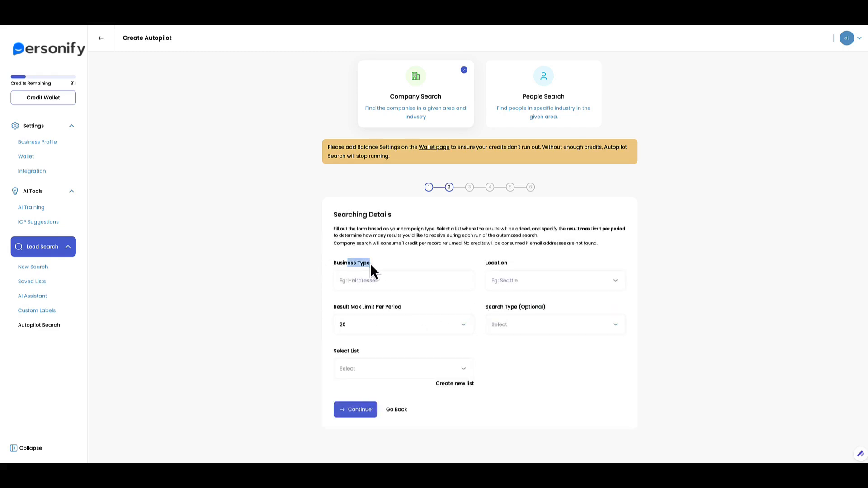
Set business type to Realtor and location to New York, NY, USA.
click(371, 281)
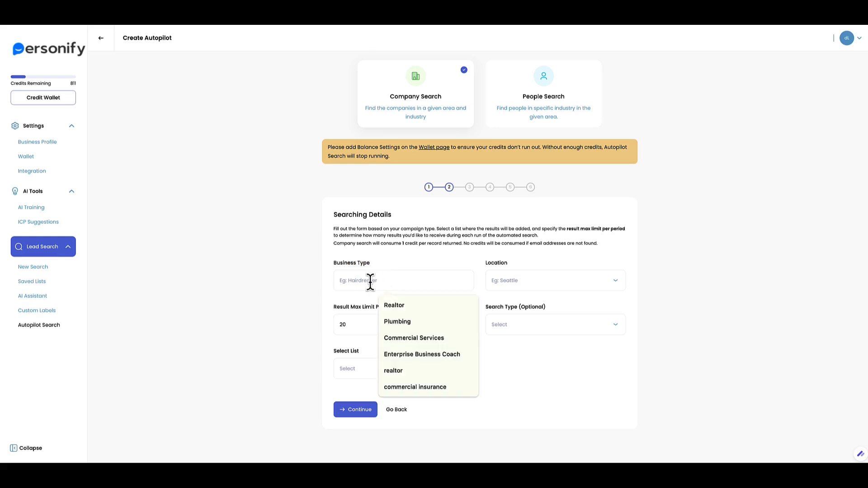
text(realtor)
click(399, 307)
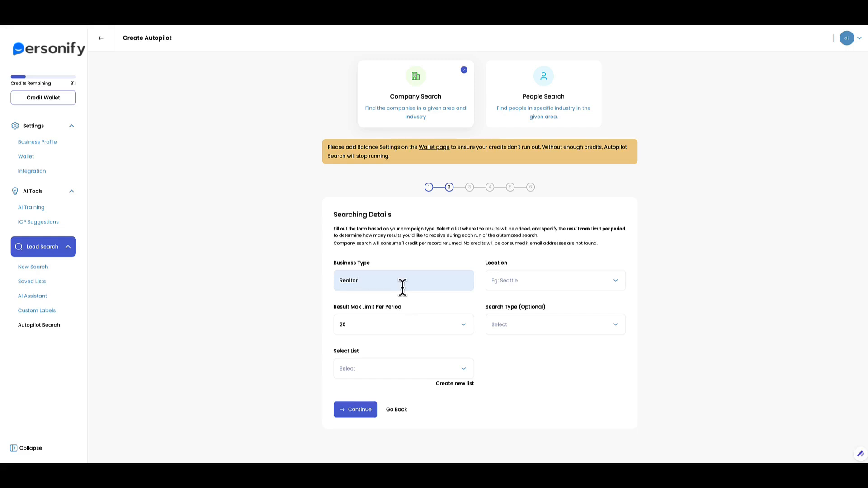
click(508, 282)
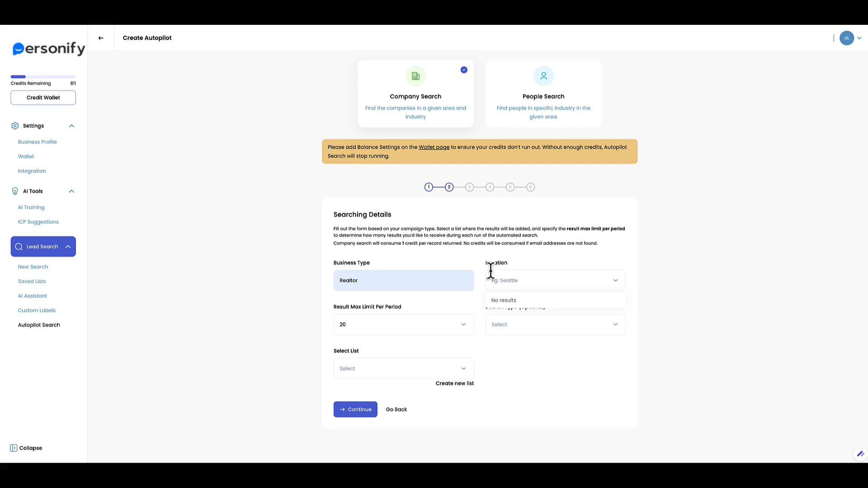
text(New york)
click(521, 301)
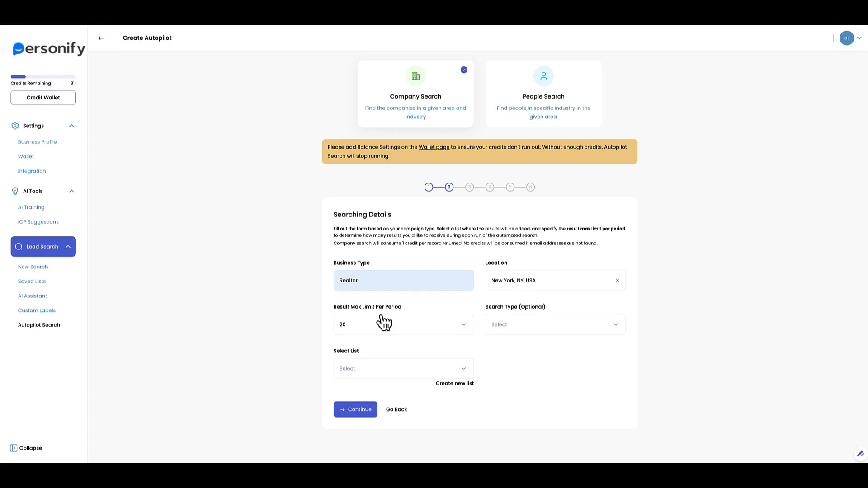
Keep the result limit at 20 and save results to the Company Search Demo list.
click(393, 326)
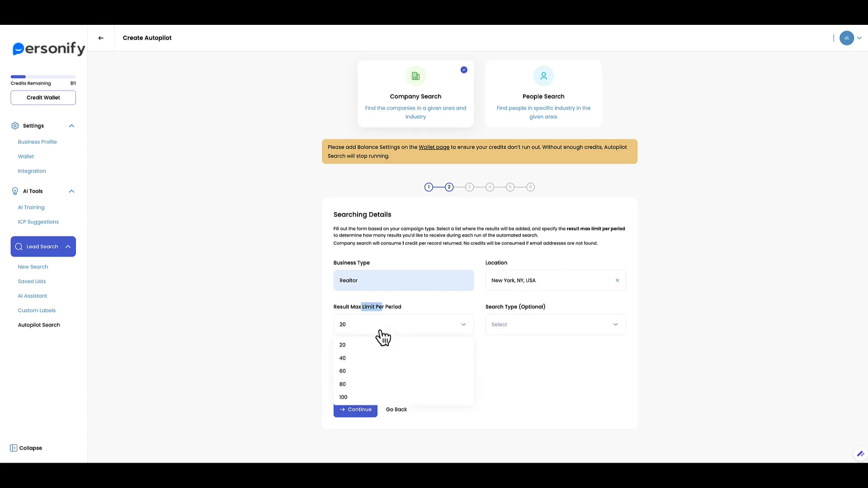
click(367, 338)
click(367, 337)
click(367, 338)
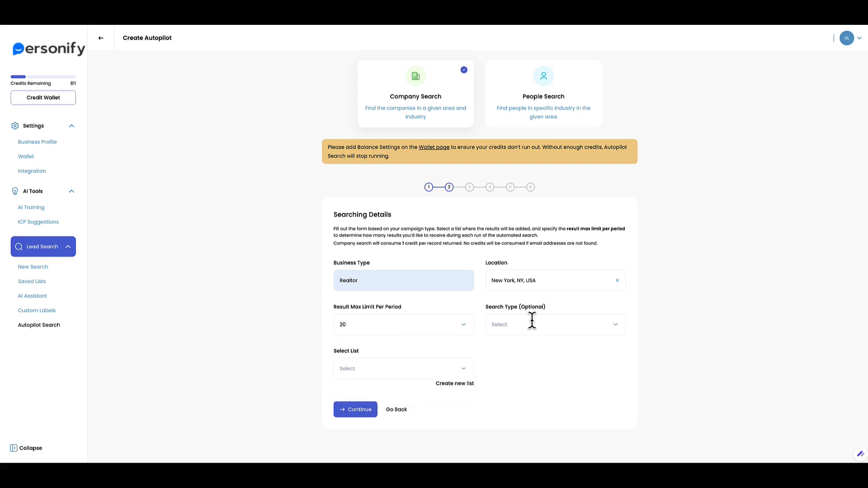
click(394, 367)
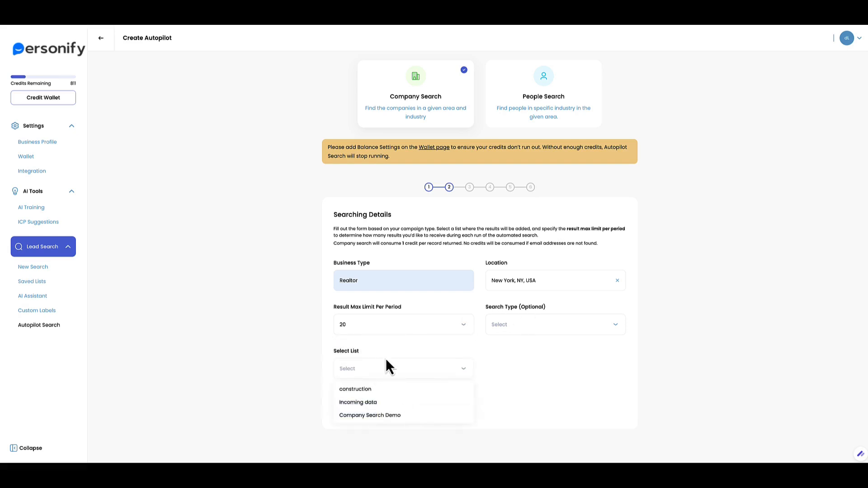
click(387, 414)
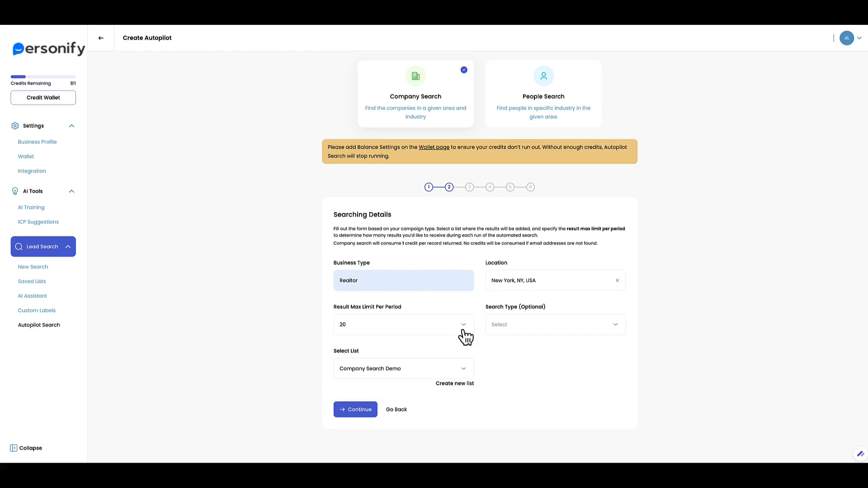
click(358, 411)
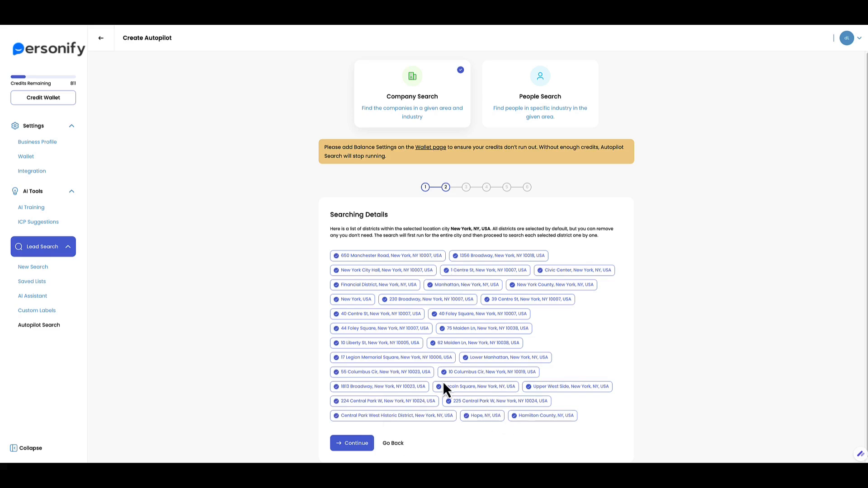
click(506, 357)
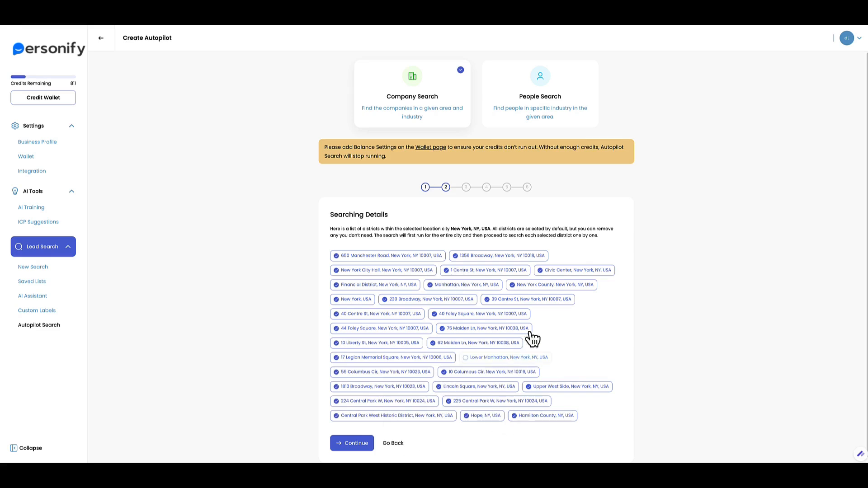
click(561, 271)
click(391, 256)
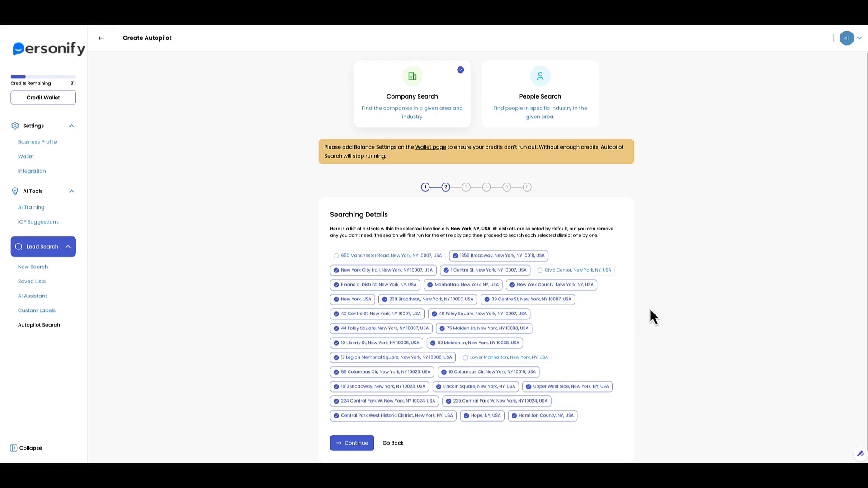
scroll(657, 293, down, 1)
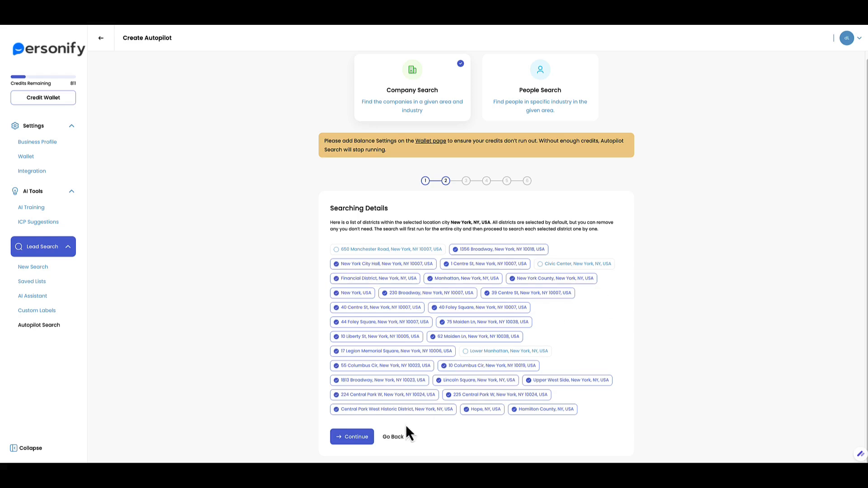
On the Filters step, add a Company Size filter of more than 10.
click(348, 436)
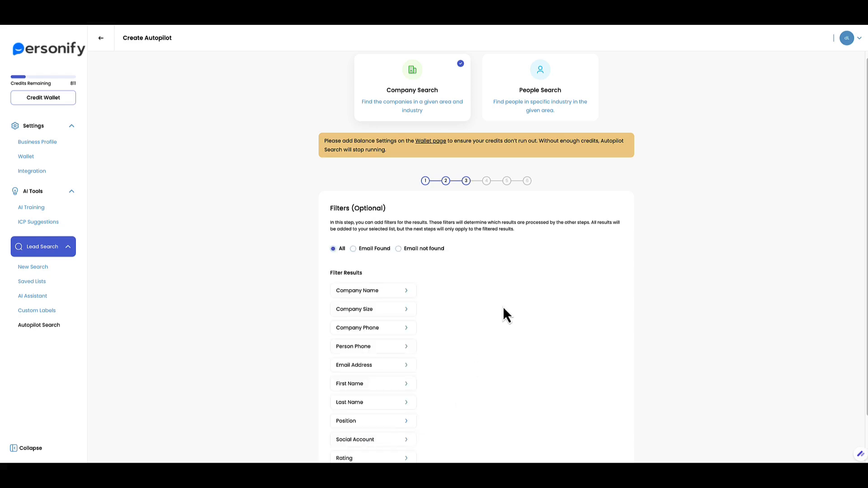
scroll(502, 313, down, 2)
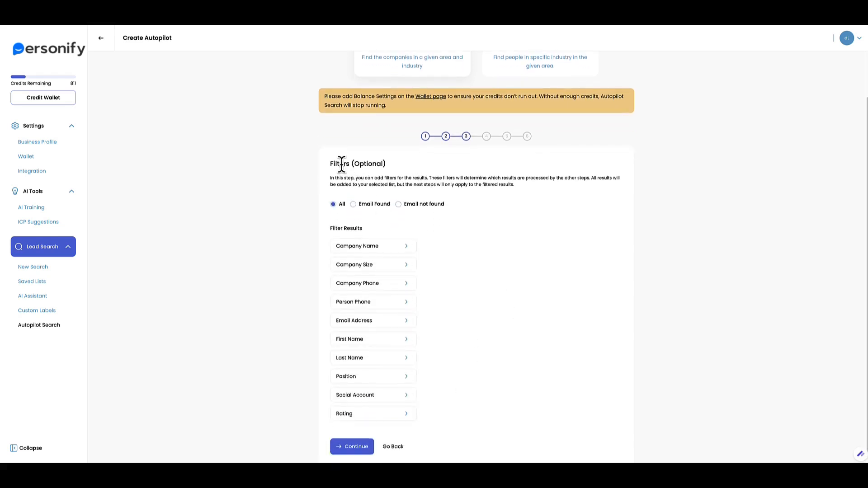
drag(340, 164, 382, 164)
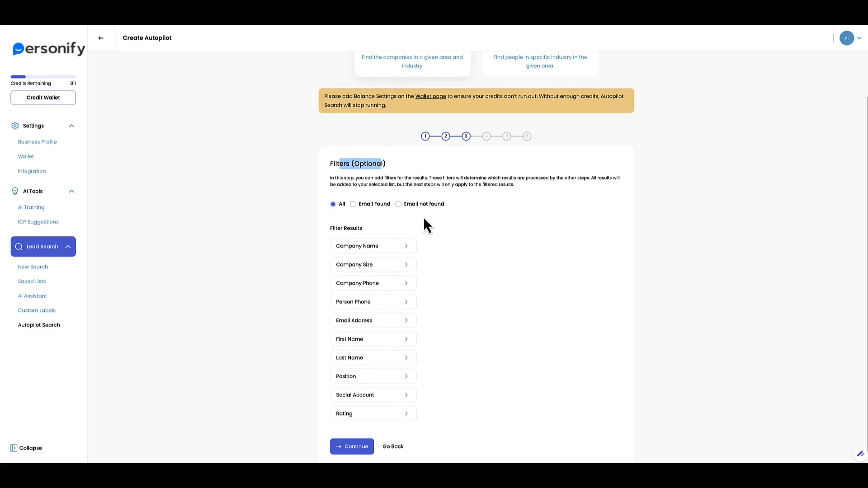
scroll(433, 238, down, 1)
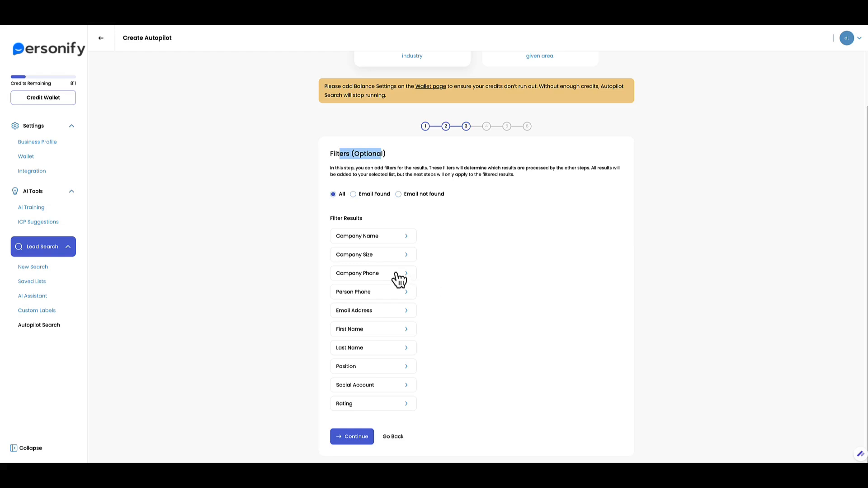
click(351, 258)
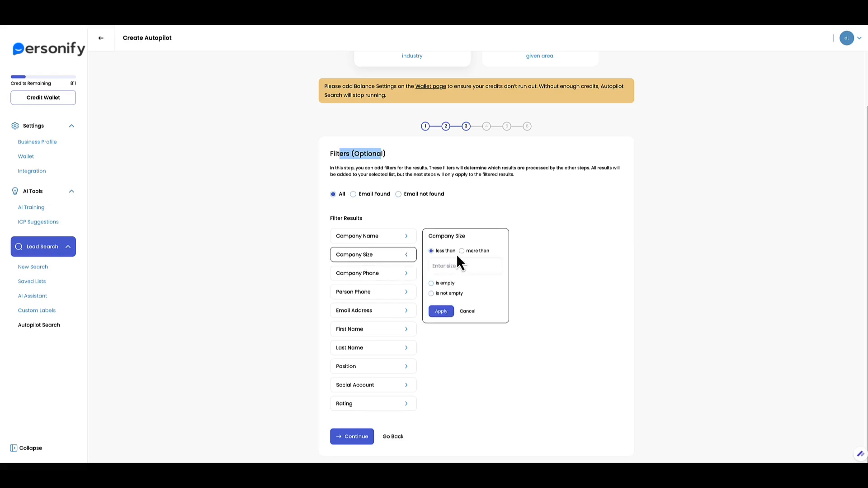
click(446, 266)
text(10)
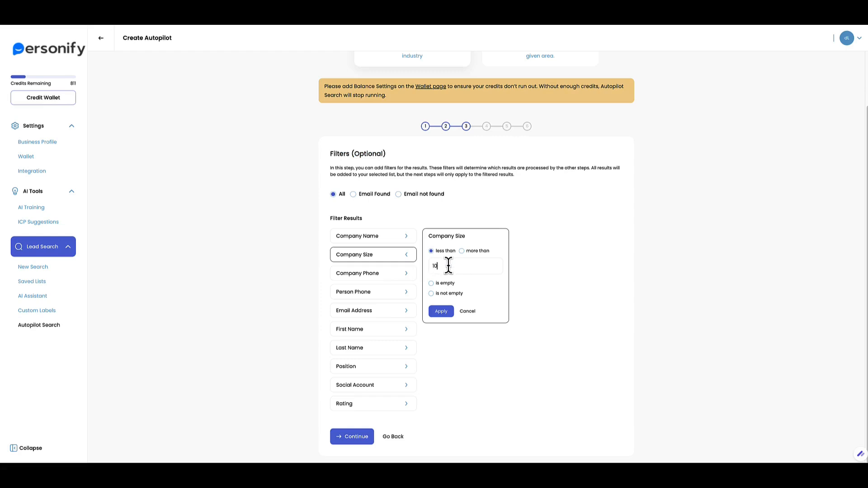
click(462, 251)
drag(437, 266, 430, 267)
click(449, 311)
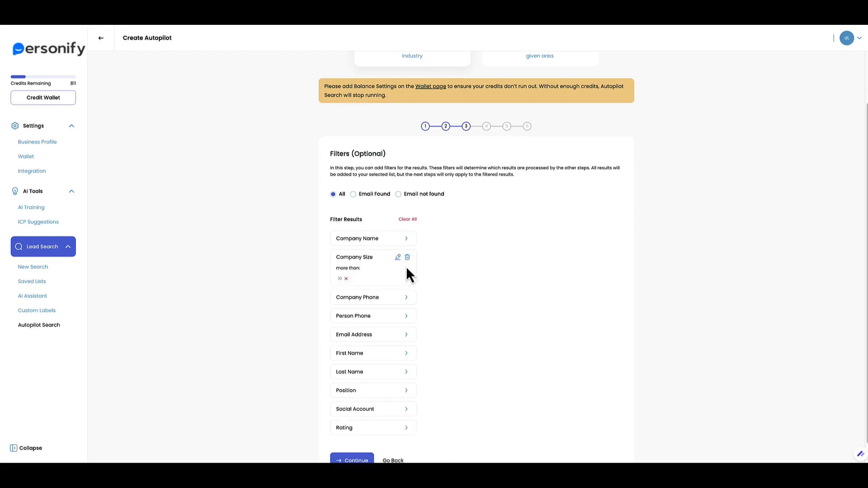
Add an Email Address filter with the values admin@ and info@.
scroll(430, 317, down, 1)
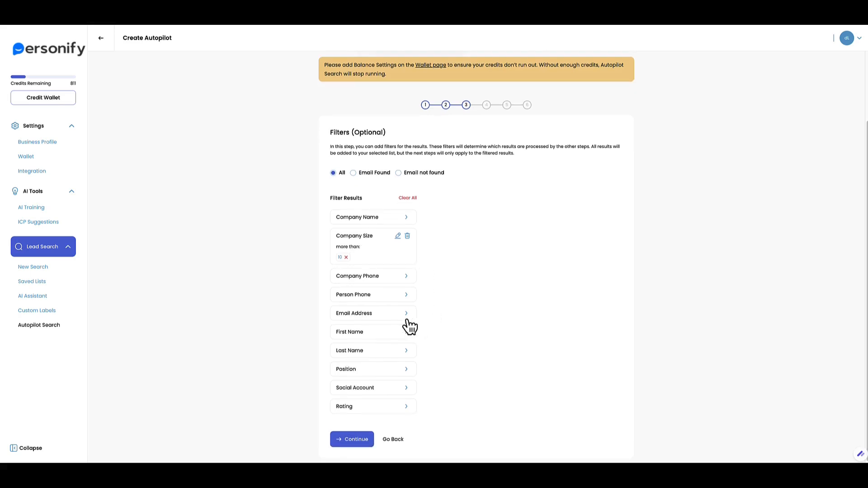
click(373, 319)
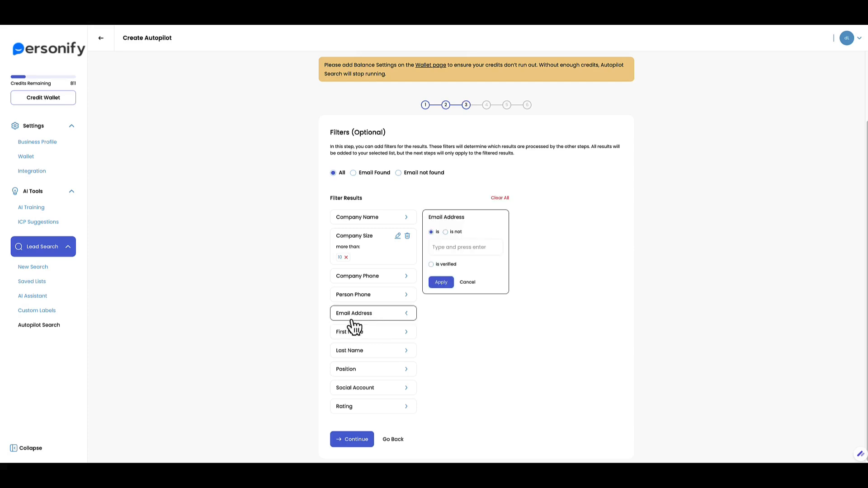
click(439, 247)
text(admin@)
key(Return)
text(info@)
click(449, 283)
scroll(466, 283, down, 1)
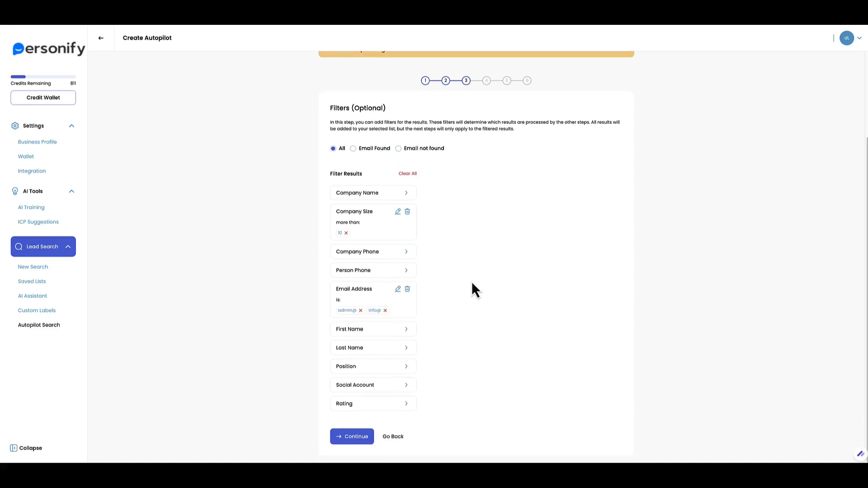
On the Enrichment step, try an employee count of 3, then leave employee enrichment off.
click(357, 438)
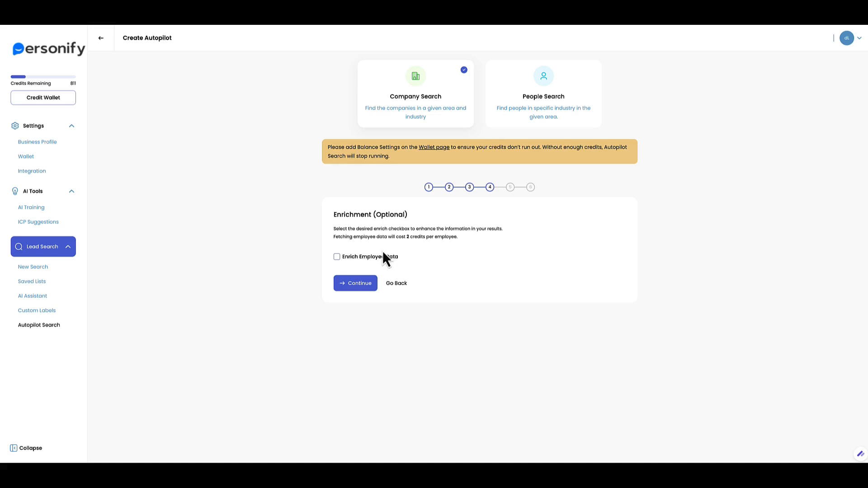
click(355, 258)
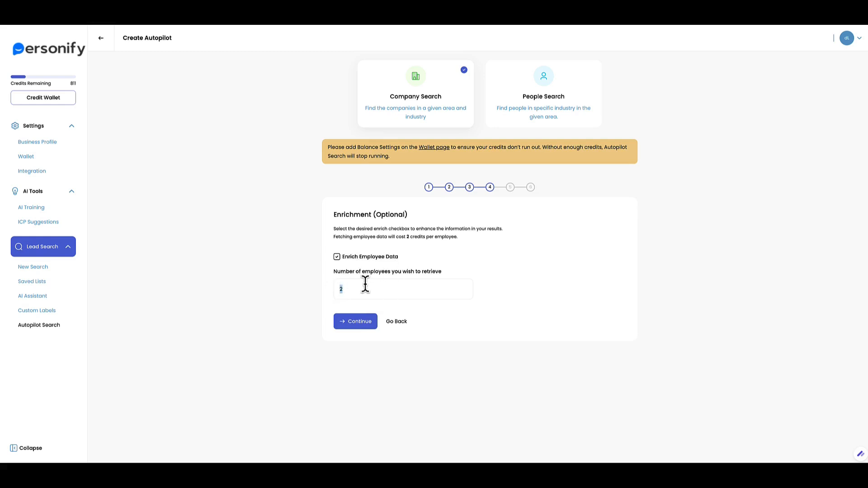
drag(354, 288, 337, 290)
text(3)
click(337, 257)
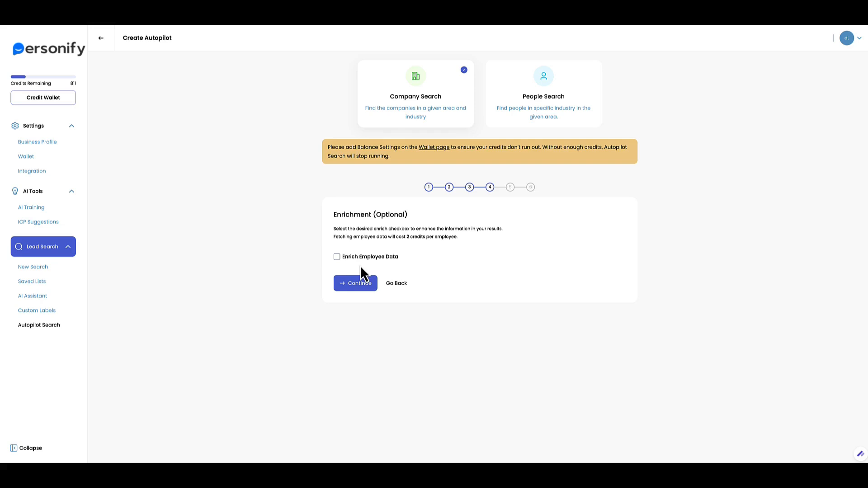
Set the summary prompt to Awards And Details and the intro to Company First Line.
click(356, 284)
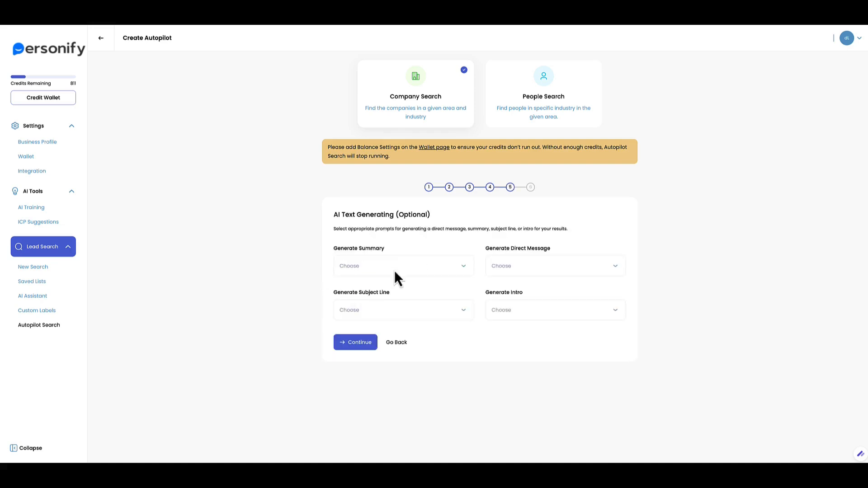
drag(349, 215, 404, 225)
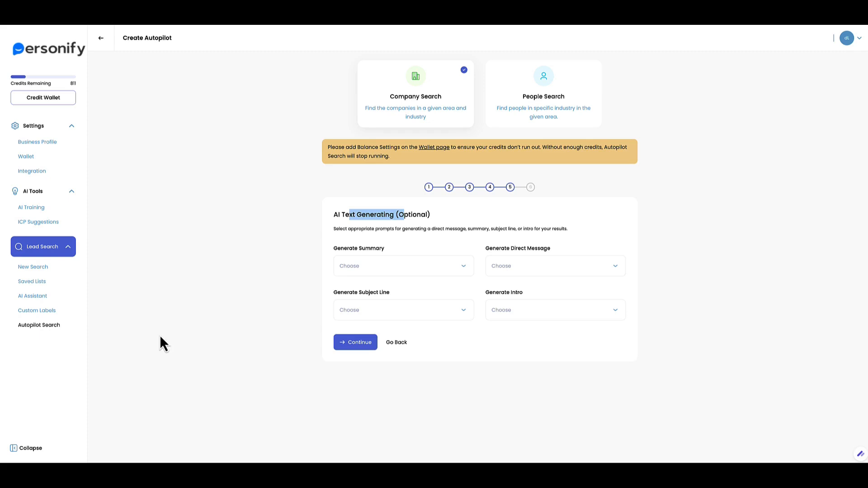
drag(359, 248, 379, 250)
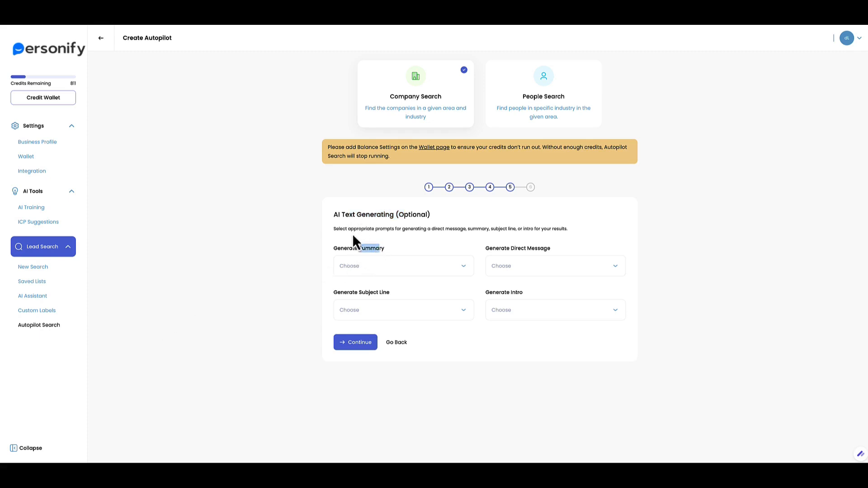
click(397, 270)
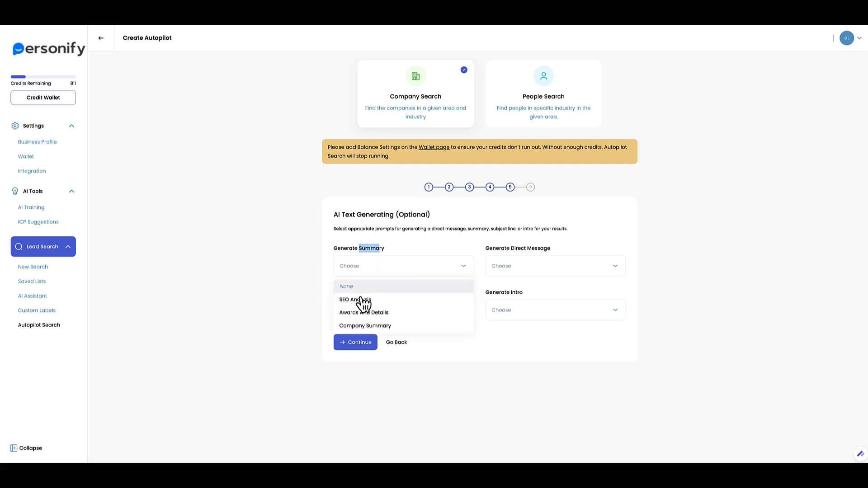
click(374, 313)
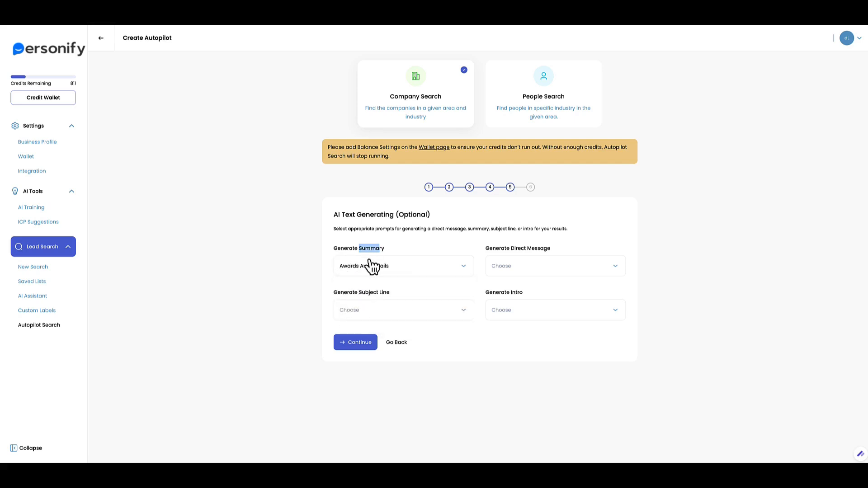
click(503, 315)
click(508, 358)
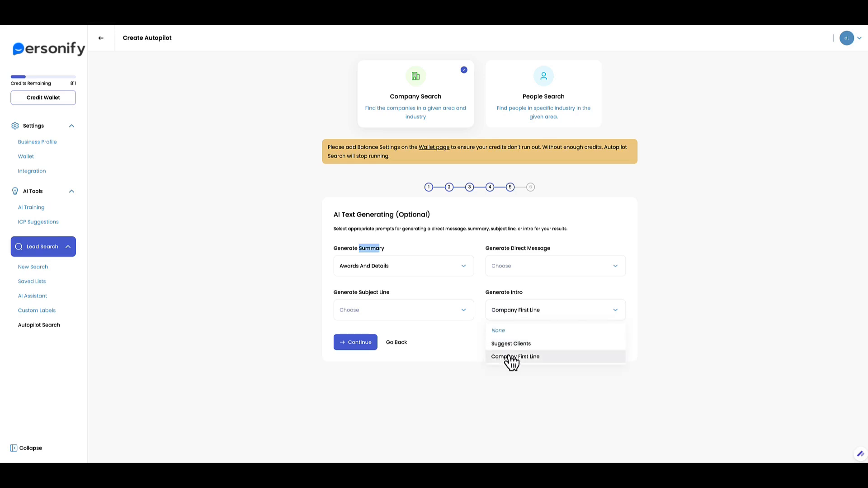
Set direct messages to DM Prompt emojis and the subject line to Awards And Details.
click(527, 272)
click(520, 299)
click(389, 312)
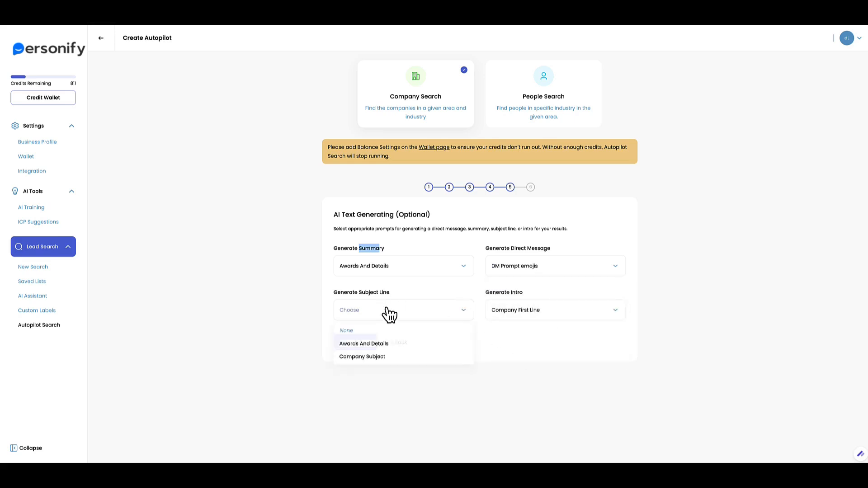
click(382, 344)
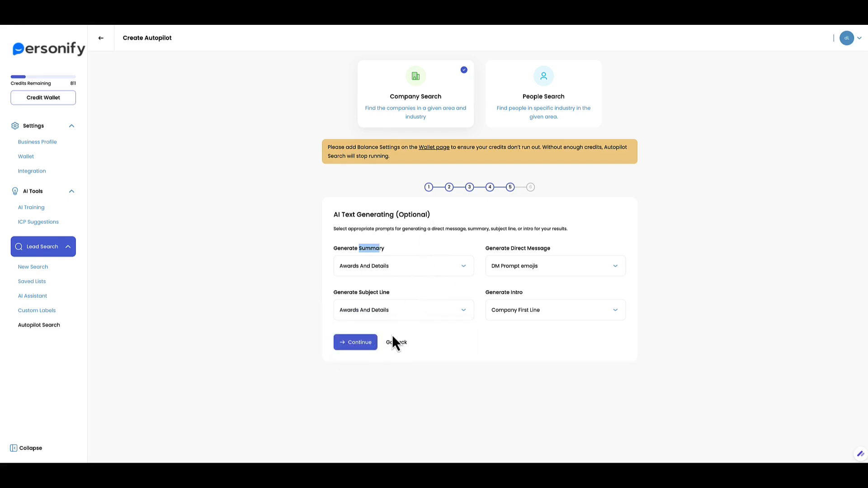
Enable Send to CRM, find the CRM list empty, and switch to New Search.
click(372, 347)
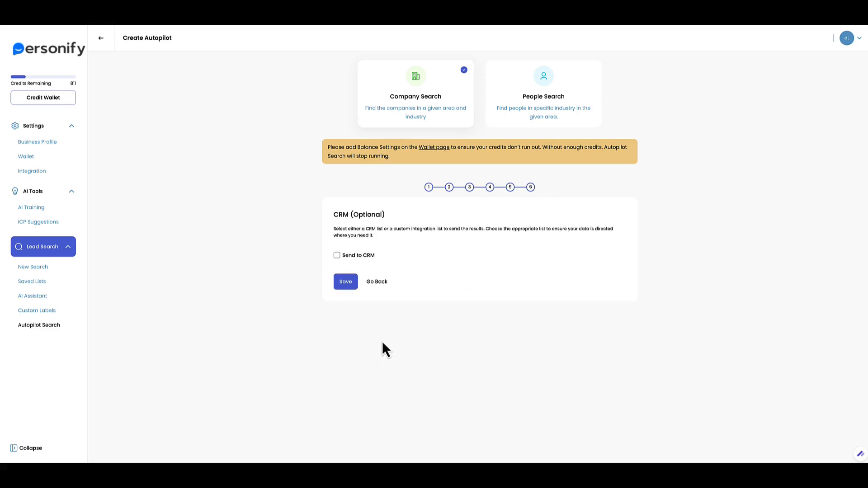
click(360, 256)
click(365, 317)
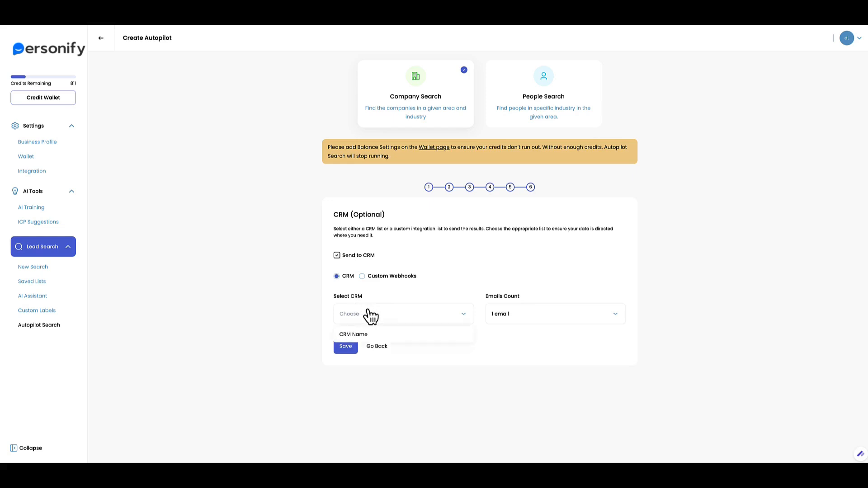
click(402, 313)
click(396, 309)
click(475, 270)
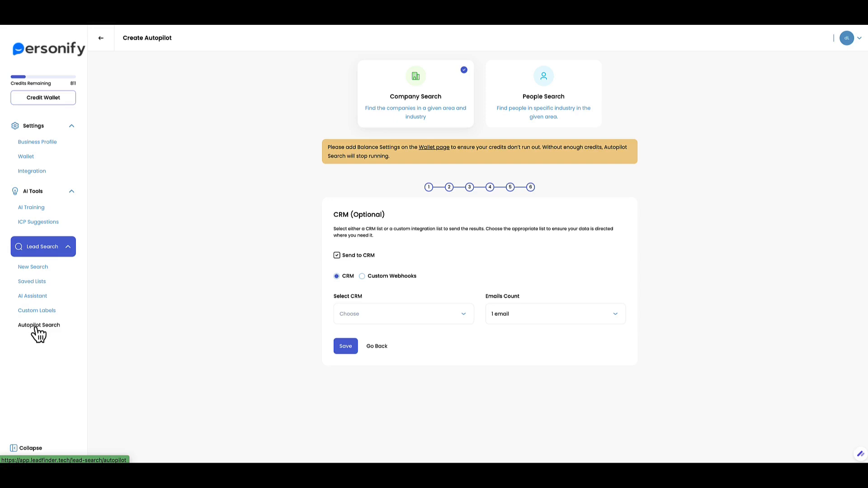
click(33, 268)
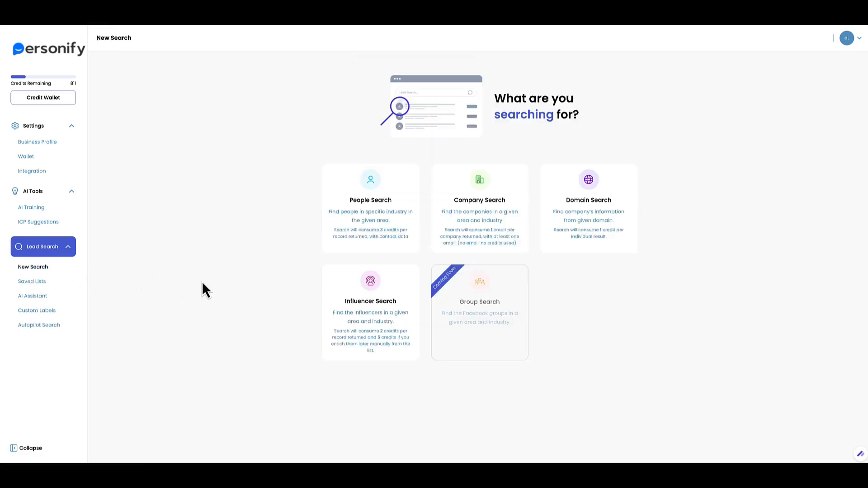